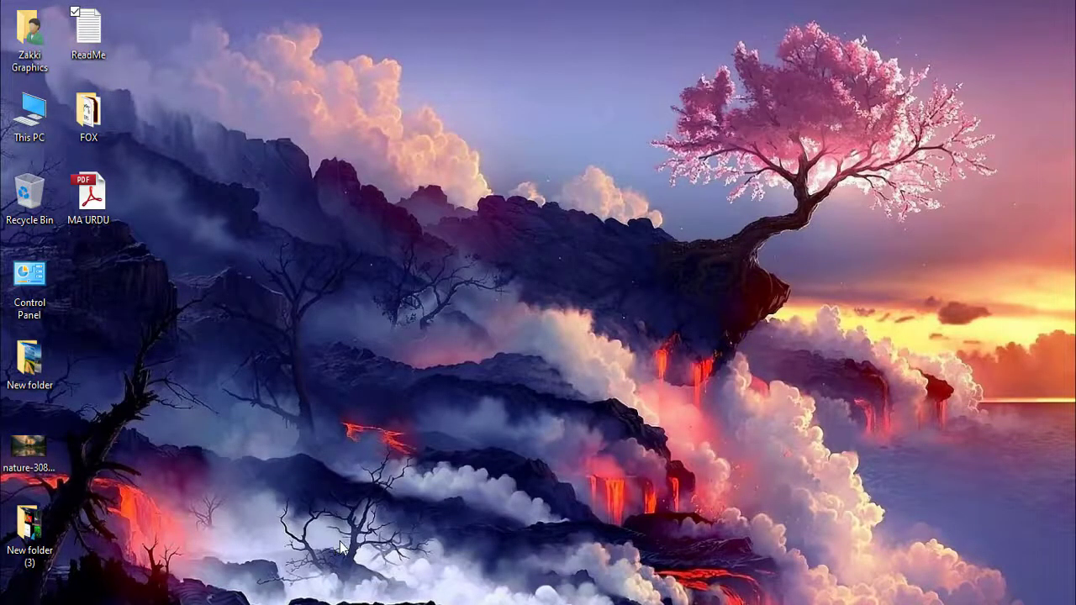
In This PC, turn on View > Hidden items, then open Local Disk (C:).
{"action": "left_click", "coordinate": [42, 125]}
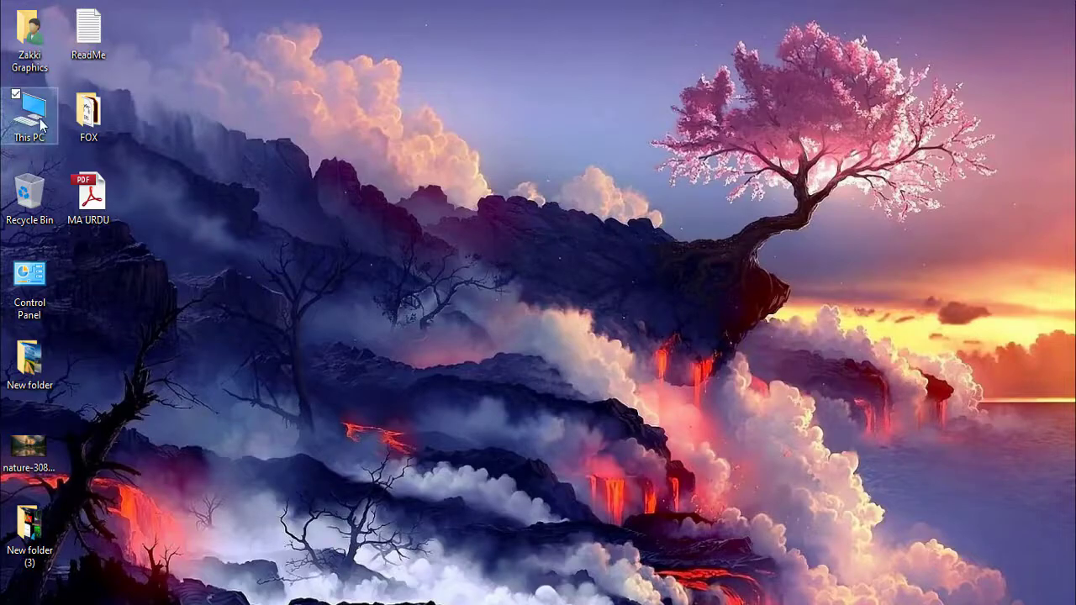
{"action": "double_click", "coordinate": [42, 124]}
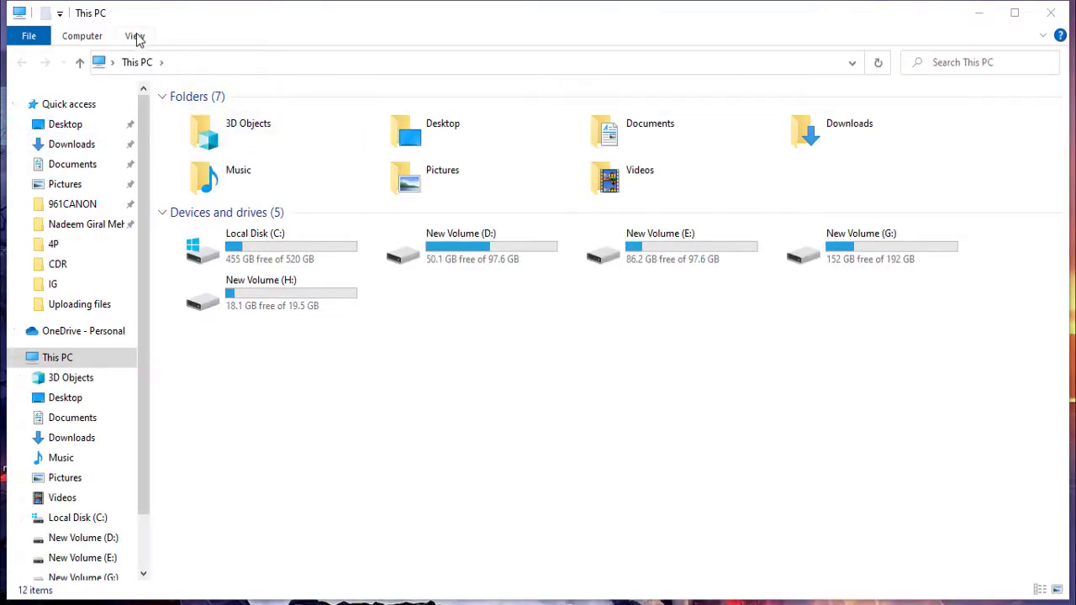
{"action": "left_click", "coordinate": [134, 36]}
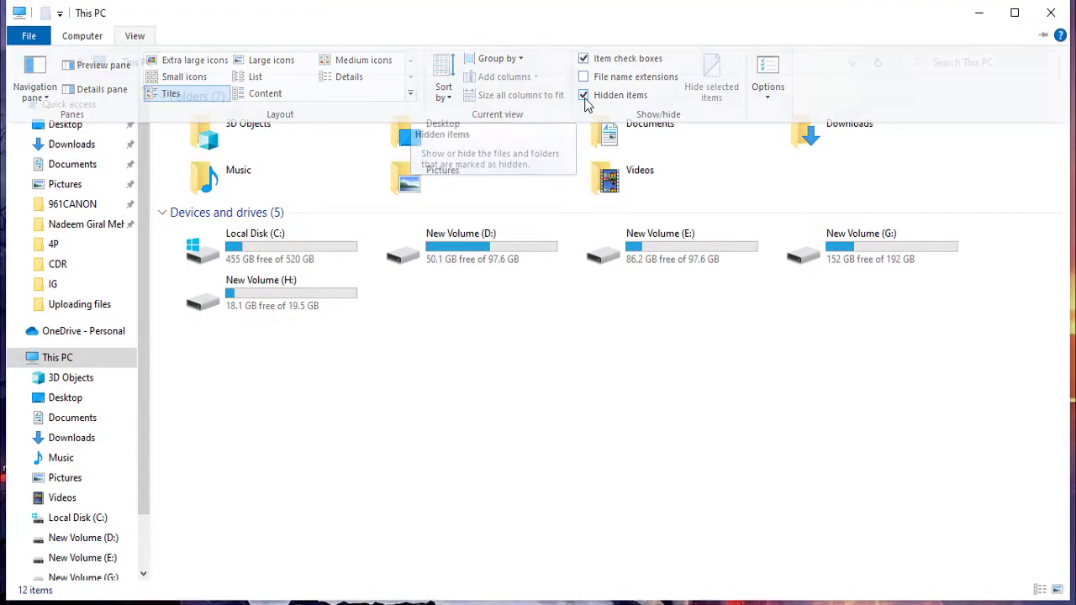
{"action": "left_click", "coordinate": [583, 95]}
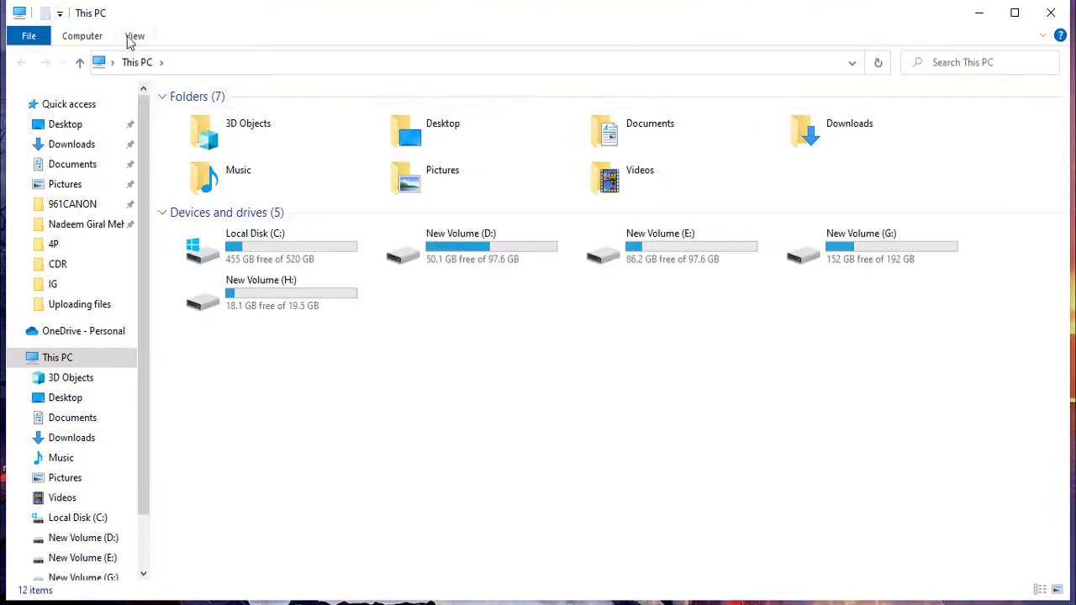
{"action": "left_click", "coordinate": [134, 36]}
{"action": "left_click", "coordinate": [587, 95]}
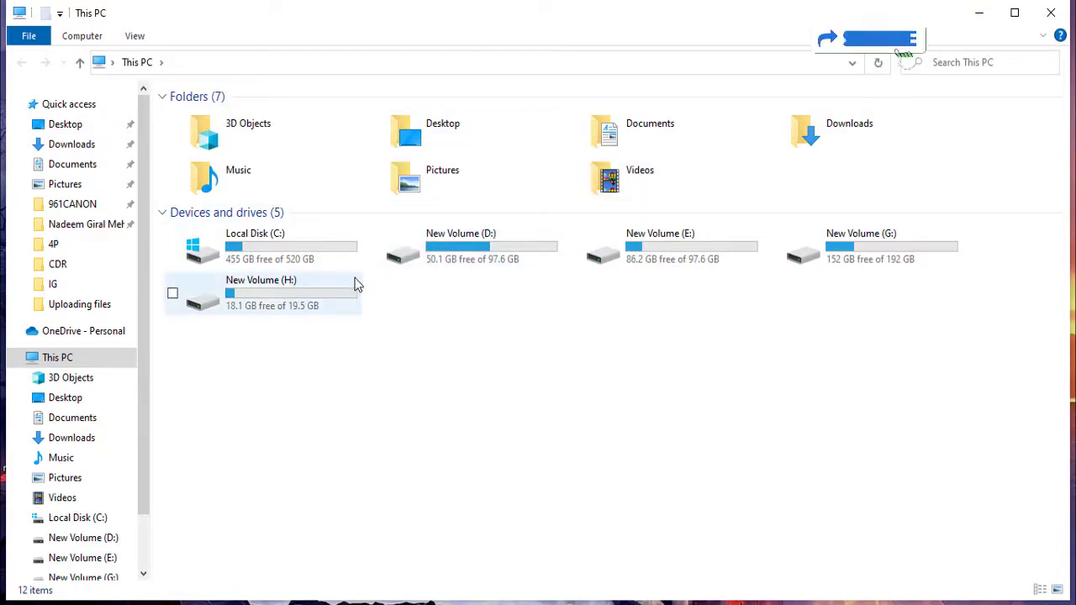
{"action": "double_click", "coordinate": [267, 245]}
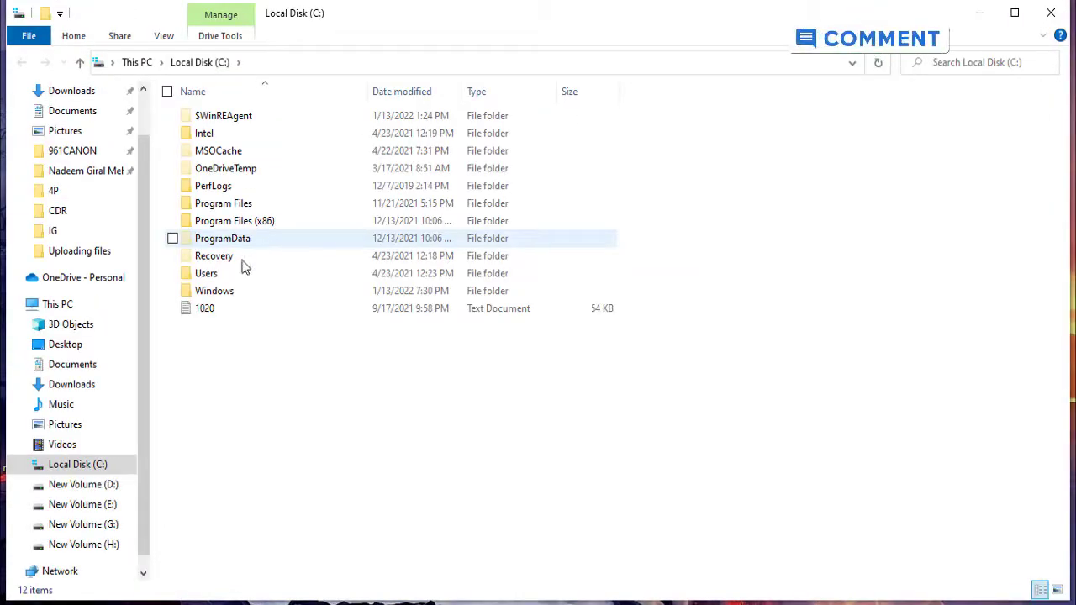
Navigate from C: through Users, the user's profile folder and hidden AppData into Roaming.
{"action": "double_click", "coordinate": [222, 277]}
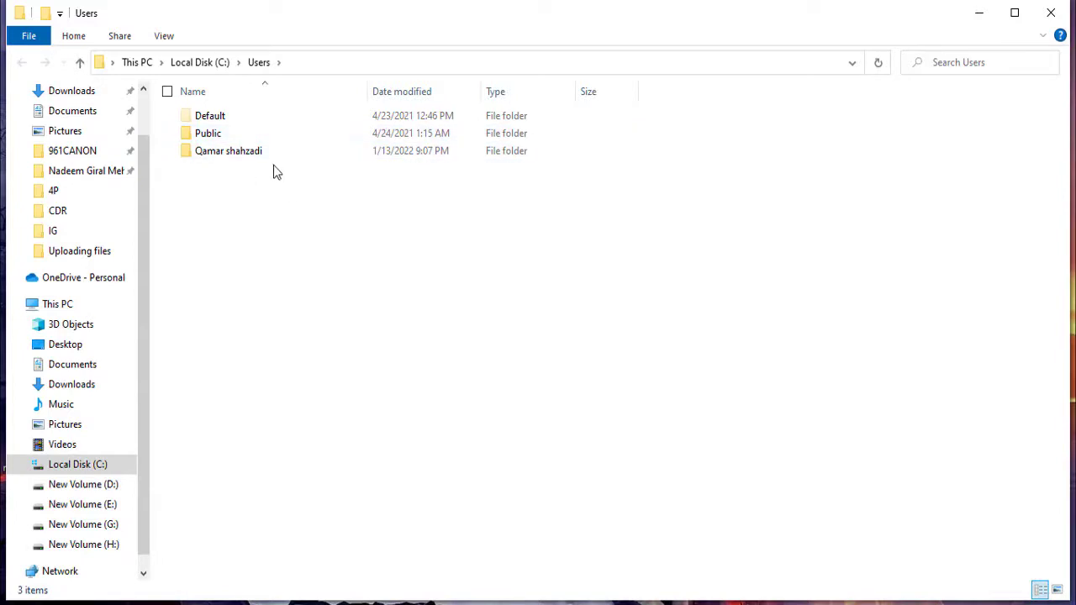
{"action": "left_click", "coordinate": [221, 152]}
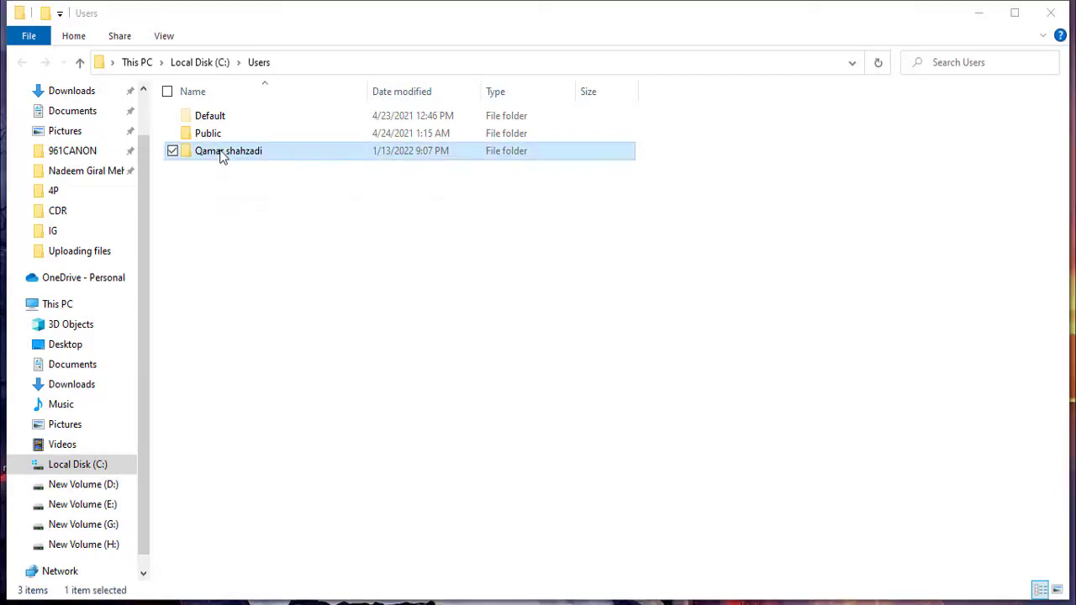
{"action": "double_click", "coordinate": [221, 152]}
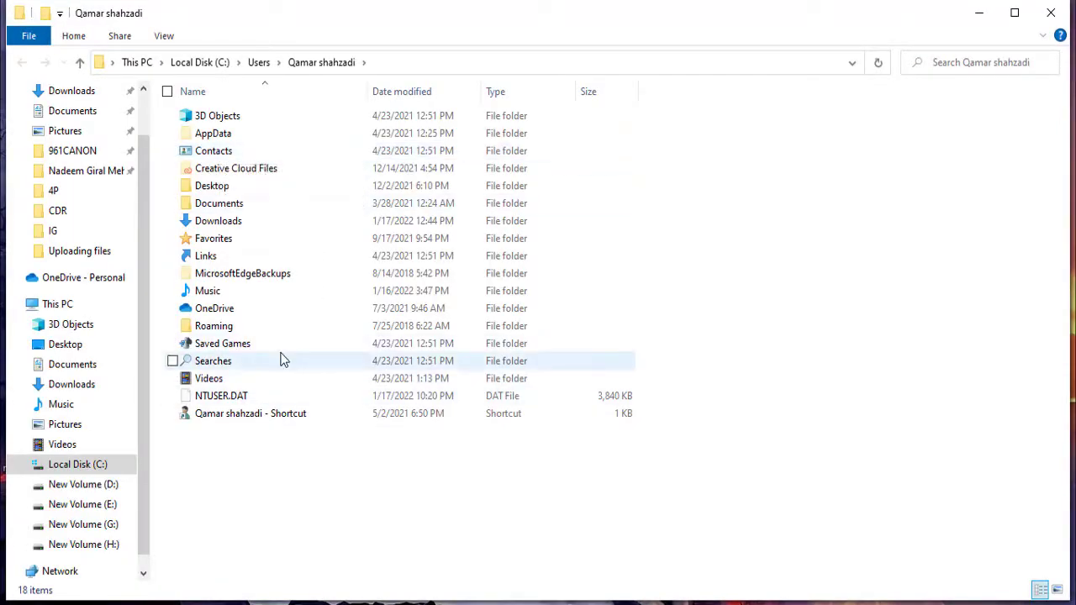
{"action": "double_click", "coordinate": [237, 137]}
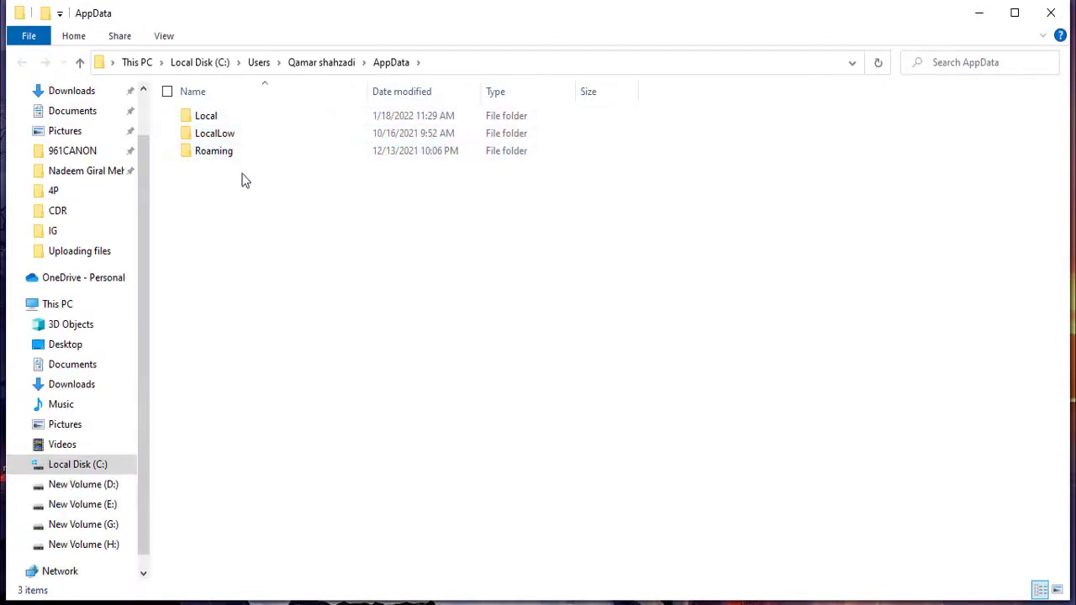
{"action": "double_click", "coordinate": [211, 153]}
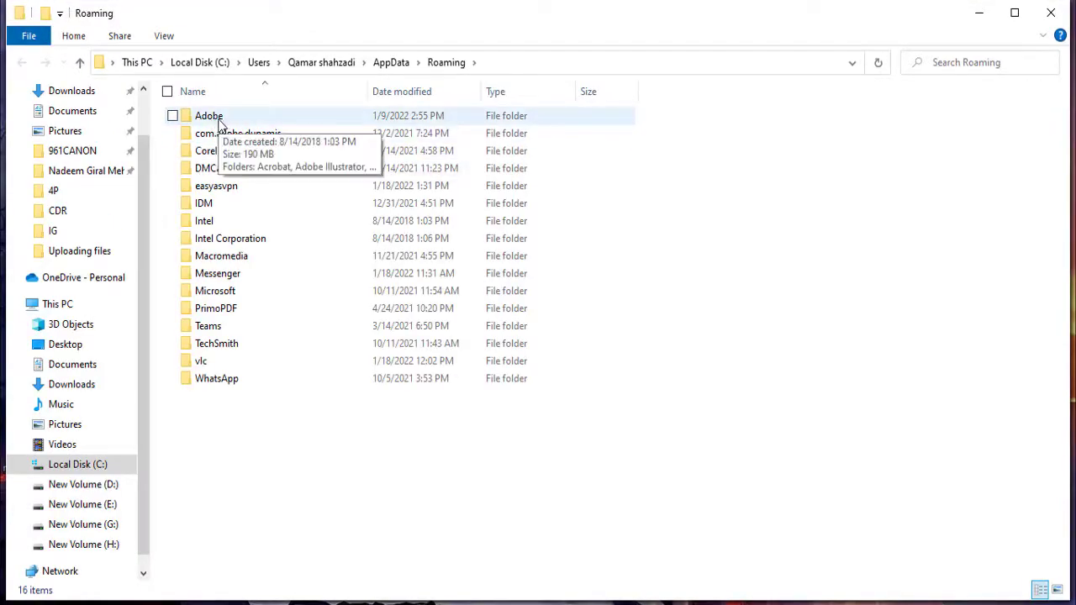
Delete the Adobe Illustrator 25 Settings folder inside Roaming\Adobe and close File Explorer.
{"action": "double_click", "coordinate": [218, 124]}
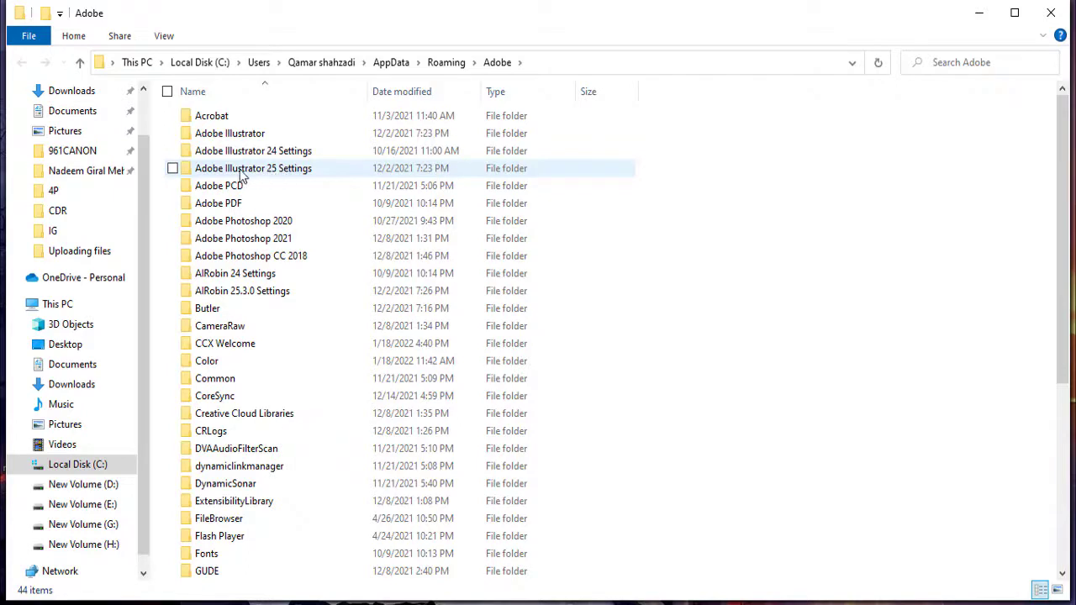
{"action": "left_click", "coordinate": [217, 172]}
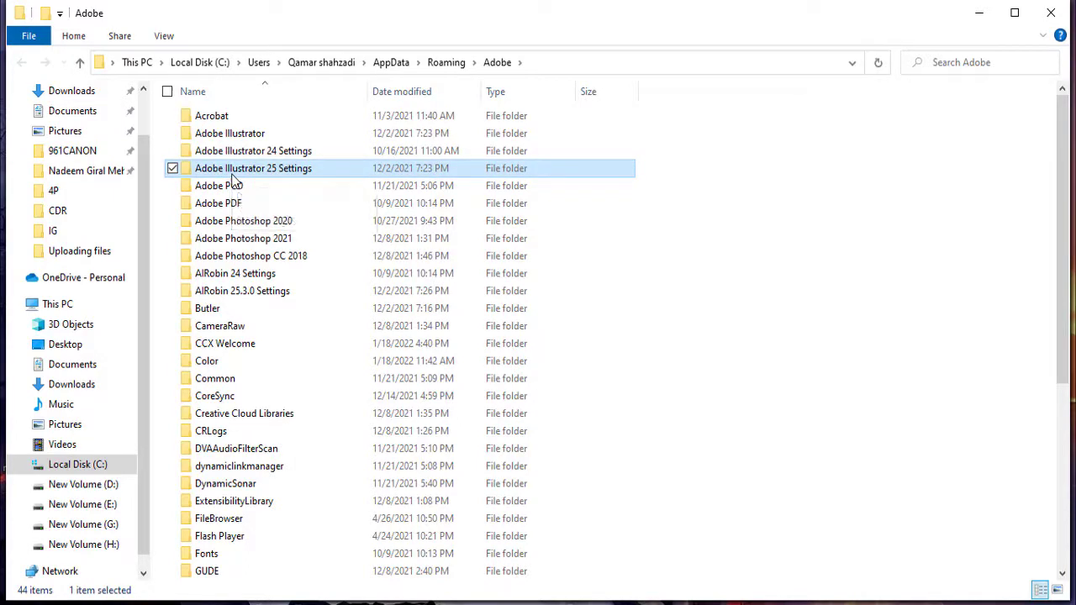
{"action": "key", "text": "Delete"}
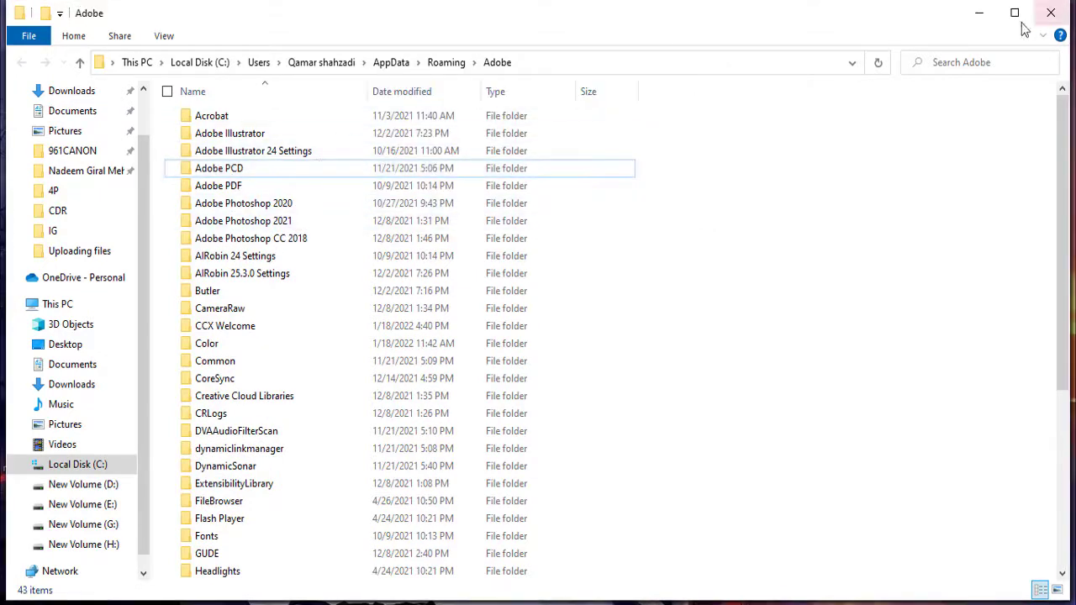
{"action": "left_click", "coordinate": [1050, 19]}
{"action": "key", "text": "alt+Up"}
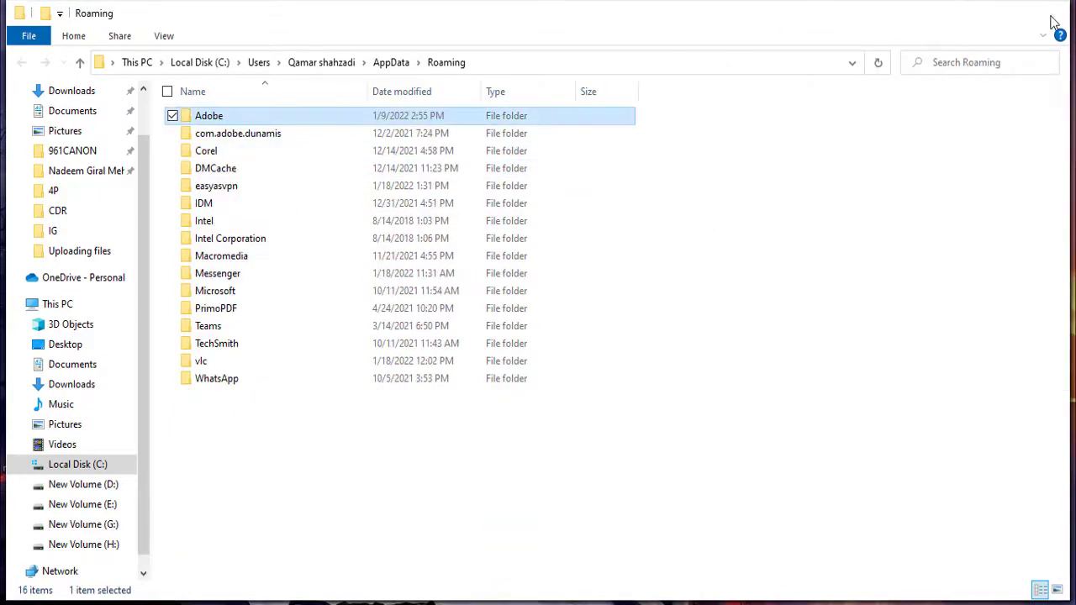
{"action": "key", "text": "alt+Up"}
{"action": "key", "text": "alt+Up"}
{"action": "key", "text": "alt+Up"}
Close the remaining Explorer window and refresh the desktop twice from its context menu.
{"action": "left_click", "coordinate": [1051, 18]}
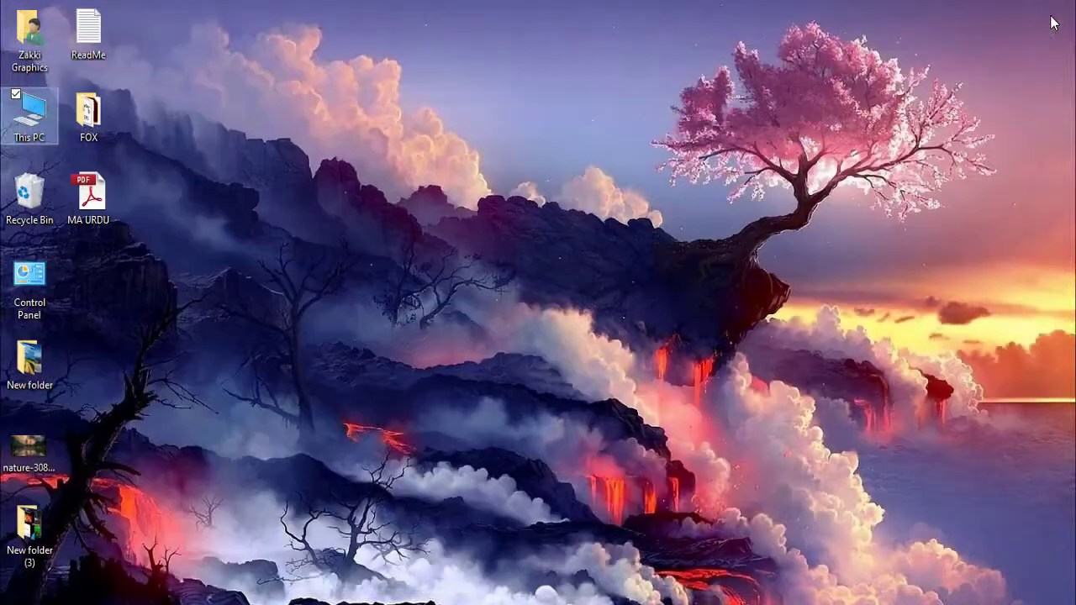
{"action": "right_click", "coordinate": [629, 282]}
{"action": "left_click", "coordinate": [567, 329]}
{"action": "right_click", "coordinate": [397, 324]}
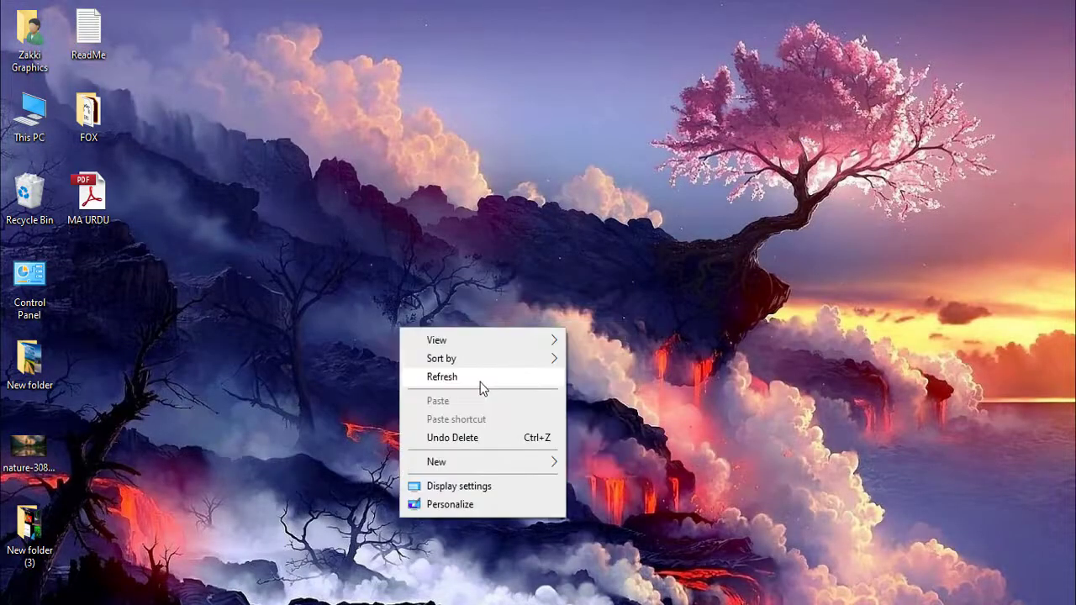
{"action": "left_click", "coordinate": [480, 382]}
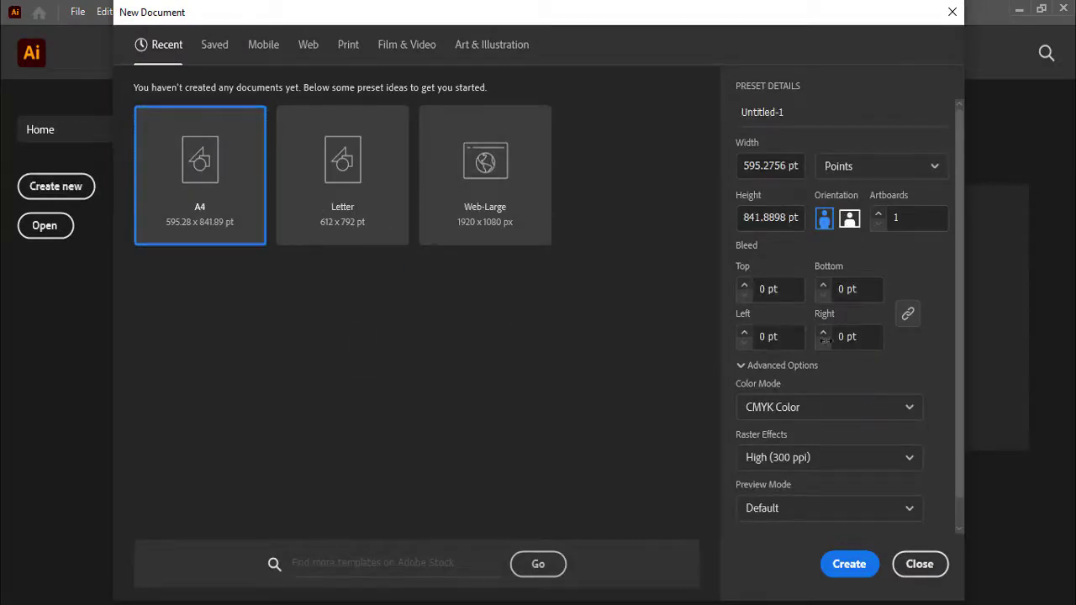
Close the New Document dialog without creating a file, returning to Illustrator's Welcome screen.
{"action": "left_click", "coordinate": [851, 565]}
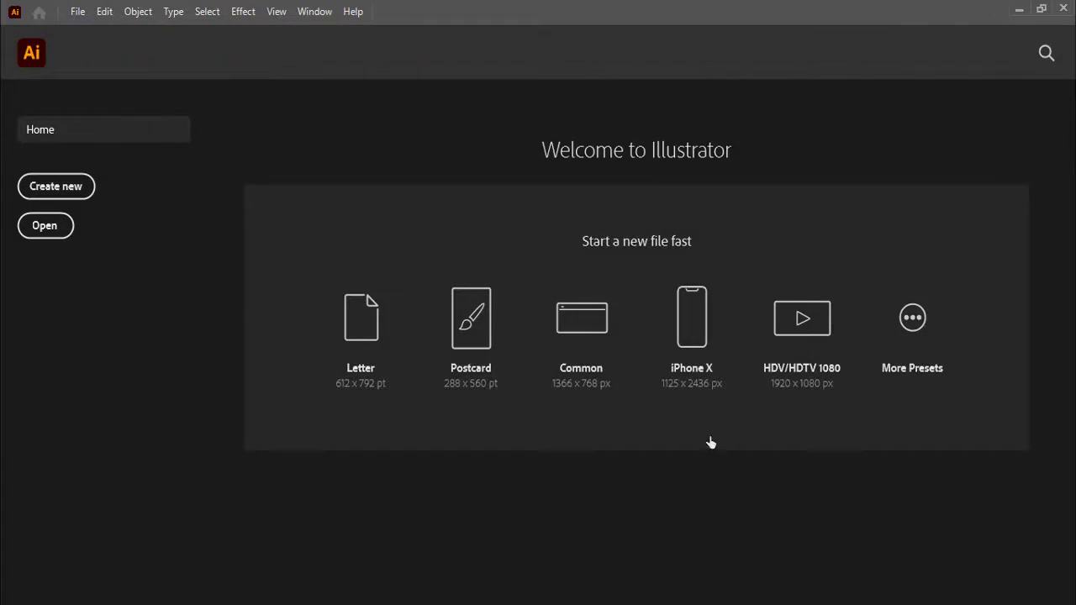